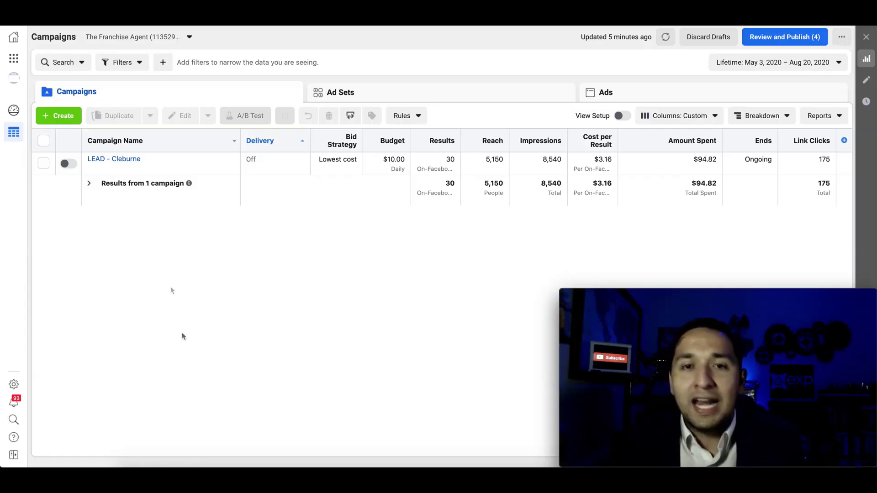
# Duplicate the LEAD - Cleburne campaign as a single copy
pyautogui.click(13, 58)
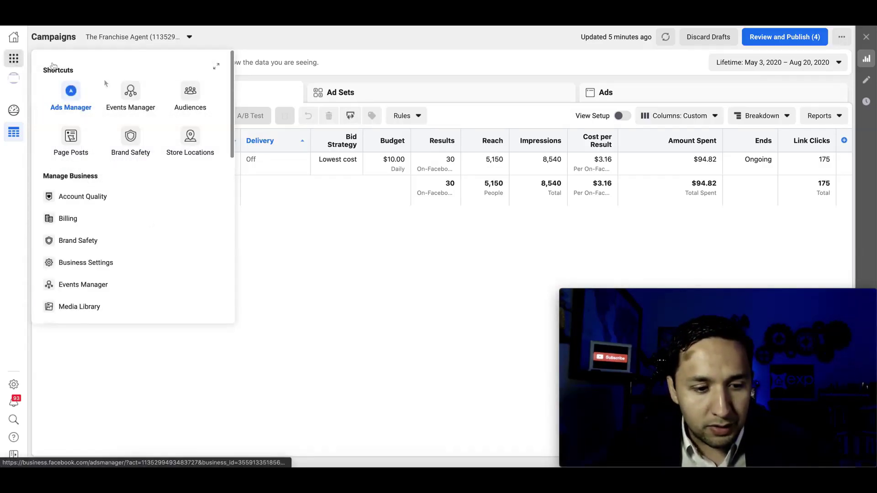
pyautogui.click(384, 311)
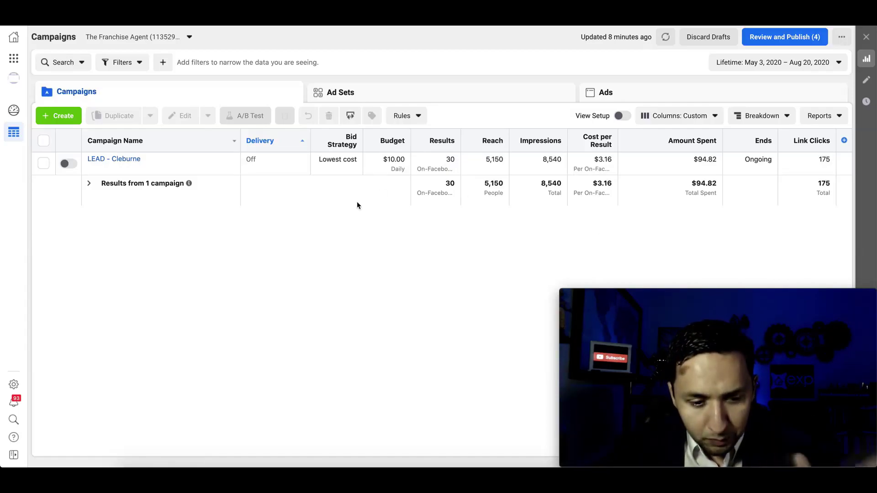
pyautogui.moveTo(162, 169)
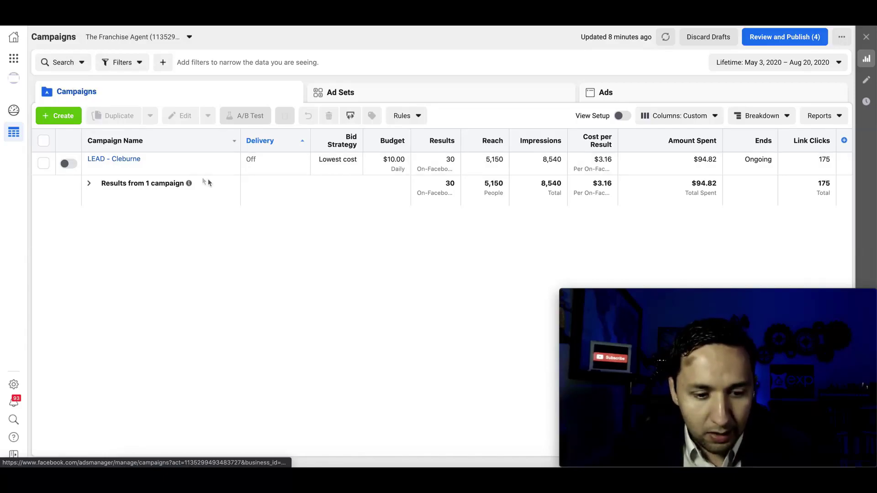
pyautogui.click(174, 167)
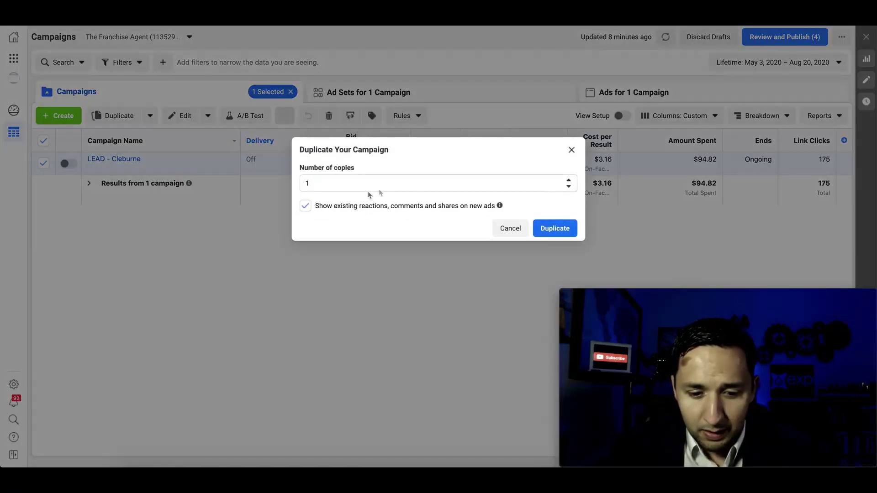
pyautogui.moveTo(513, 201)
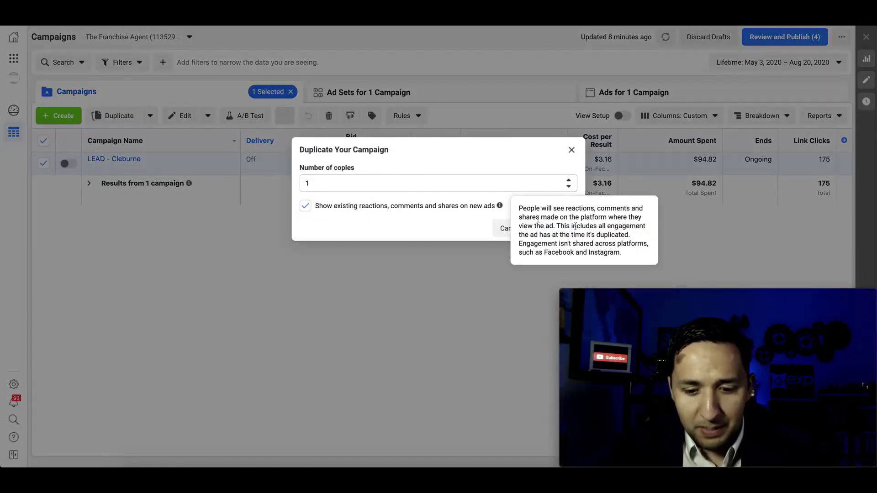
pyautogui.click(558, 233)
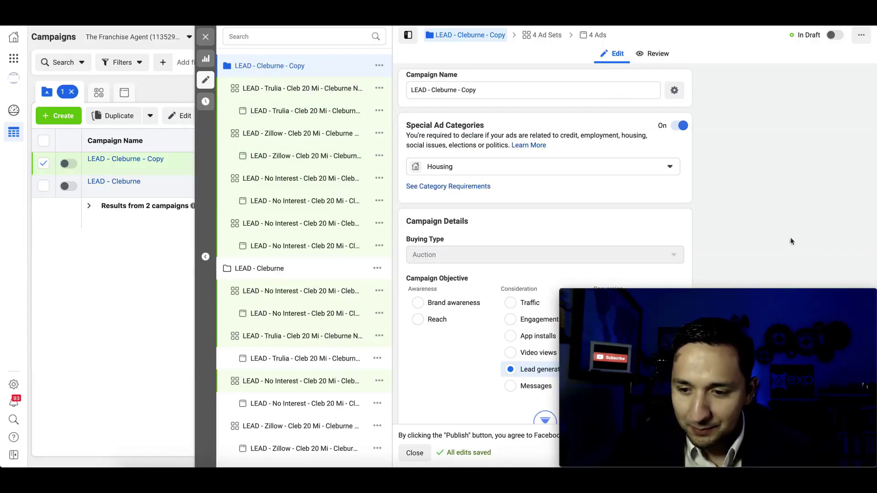
# Publish the LEAD - Cleburne - Copy campaign and return to the campaigns list
pyautogui.moveTo(764, 297); pyautogui.dragTo(763, 211)
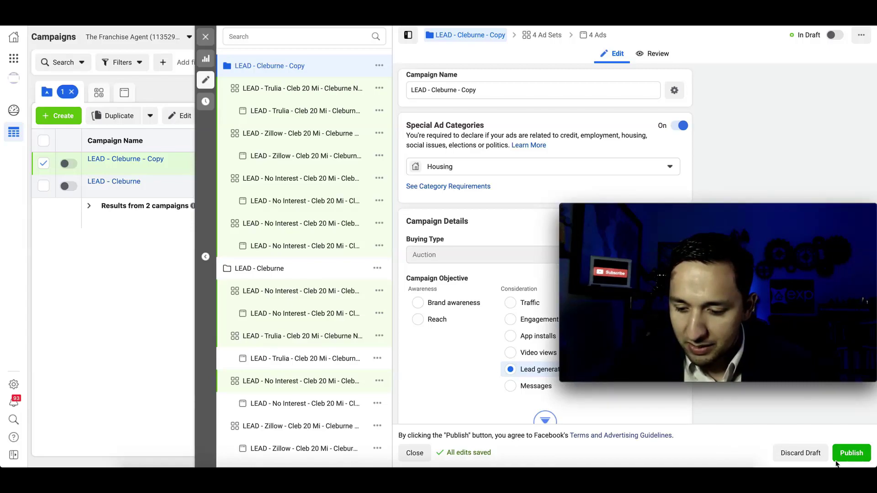
pyautogui.click(849, 457)
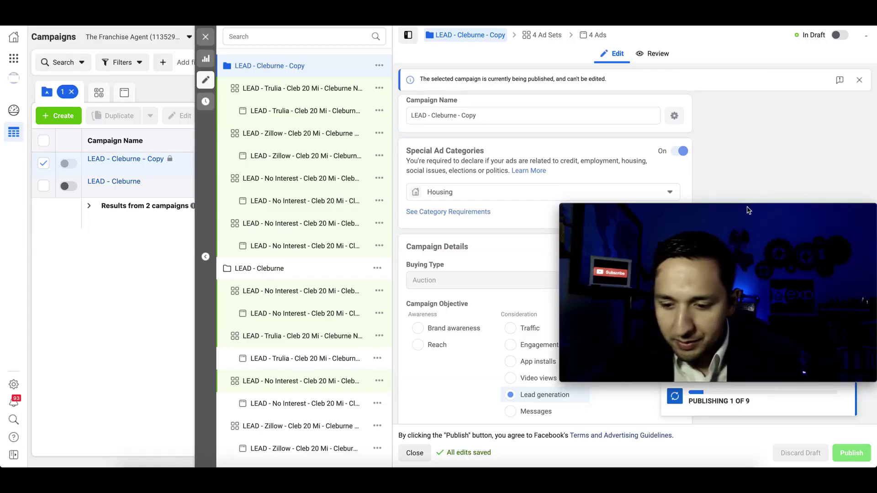
pyautogui.moveTo(747, 209); pyautogui.dragTo(749, 249)
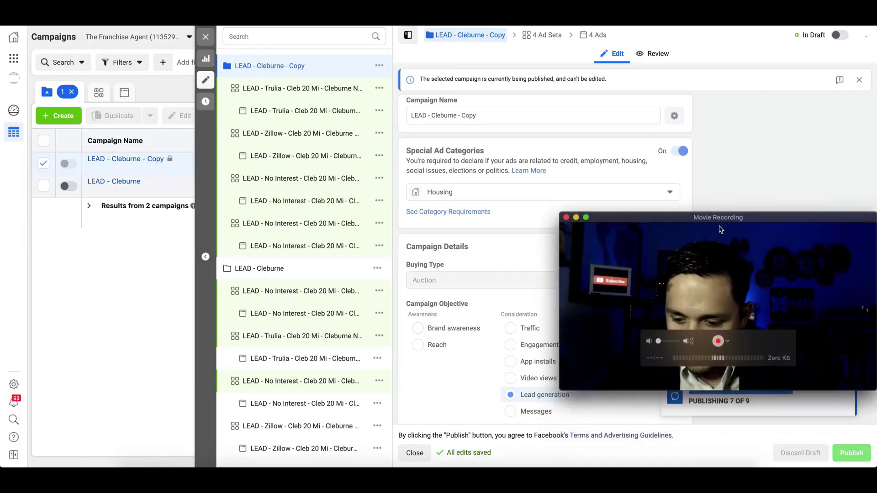
pyautogui.moveTo(642, 218)
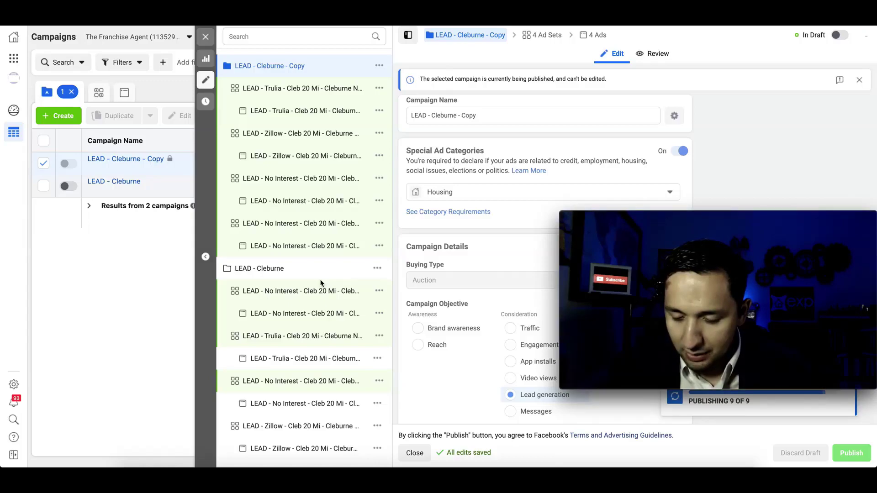
pyautogui.click(205, 41)
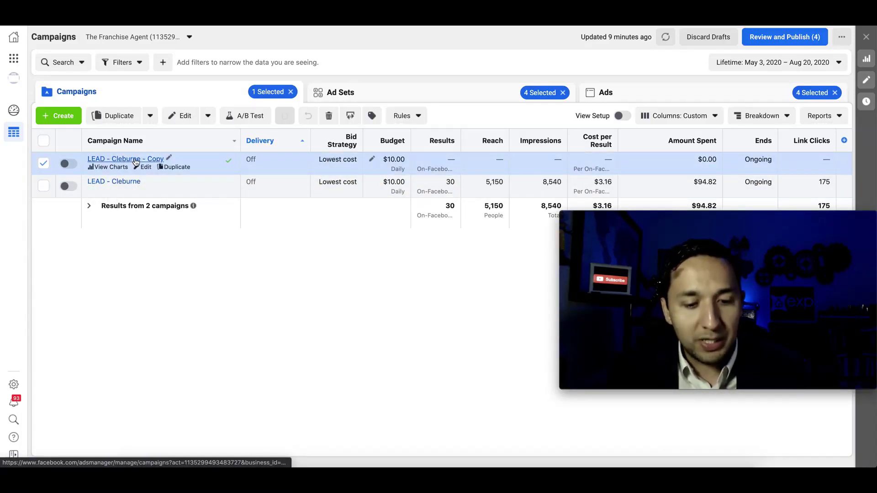
# Browse the four ad sets and their ads inside the copied campaign
pyautogui.click(136, 160)
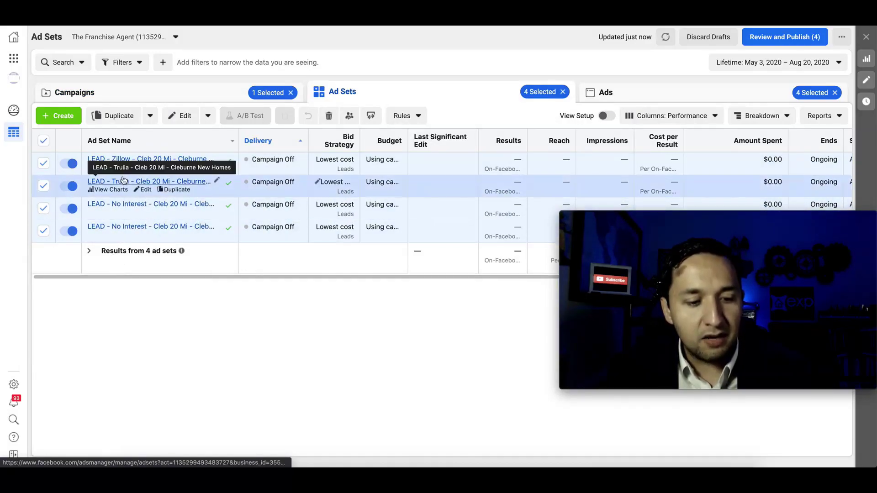
pyautogui.click(632, 102)
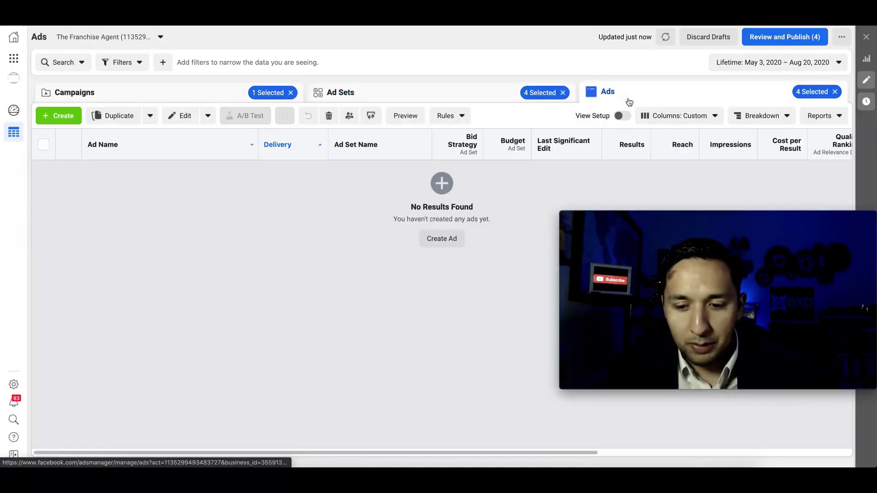
pyautogui.click(403, 95)
pyautogui.click(41, 143)
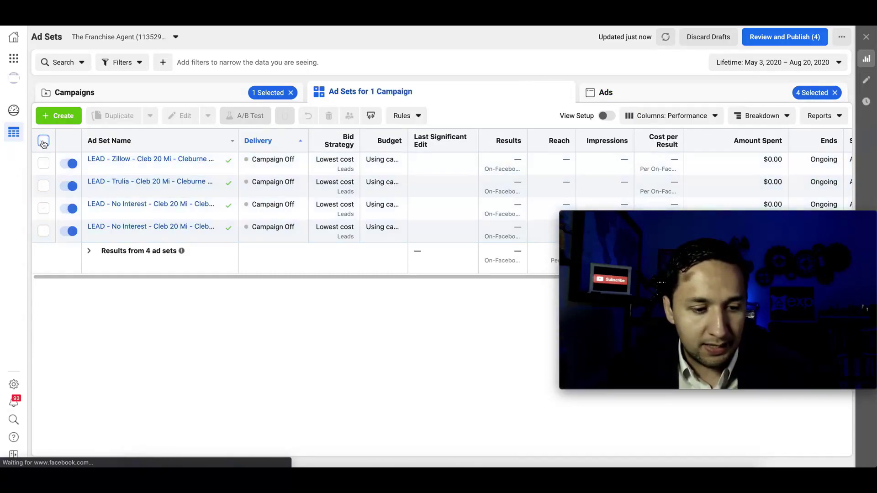
pyautogui.click(630, 92)
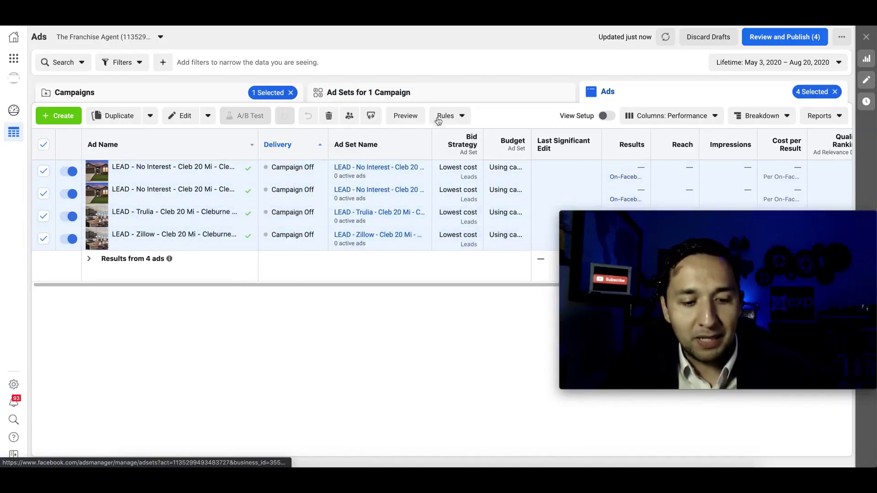
pyautogui.click(169, 91)
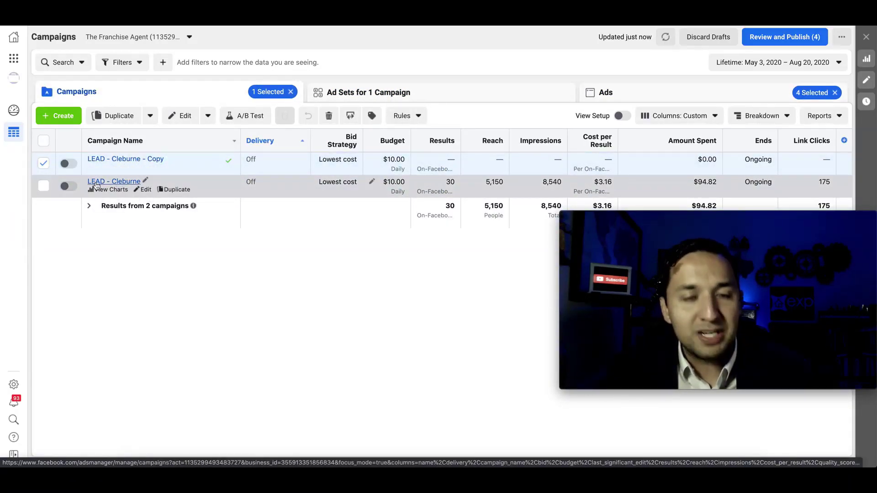
# Go back to LEAD - Cleburne - Copy's ad sets and duplicate the LEAD - Zillow ad set
pyautogui.click(116, 159)
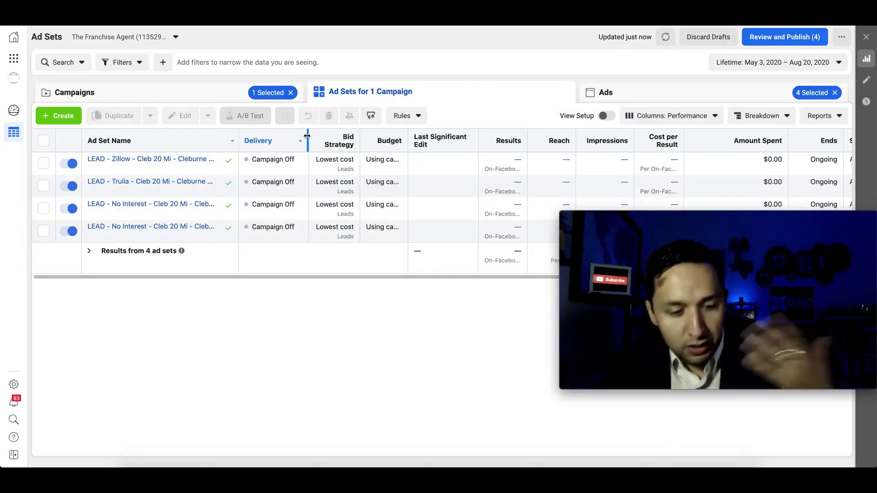
pyautogui.click(607, 93)
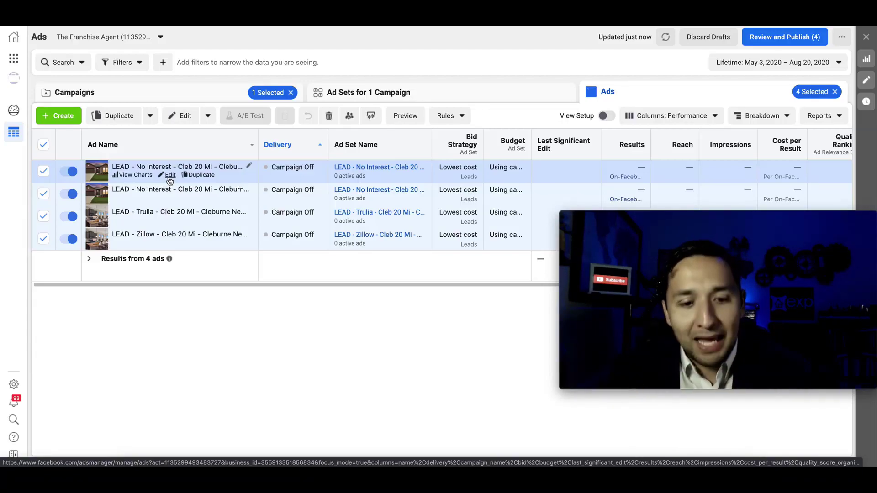
pyautogui.click(368, 96)
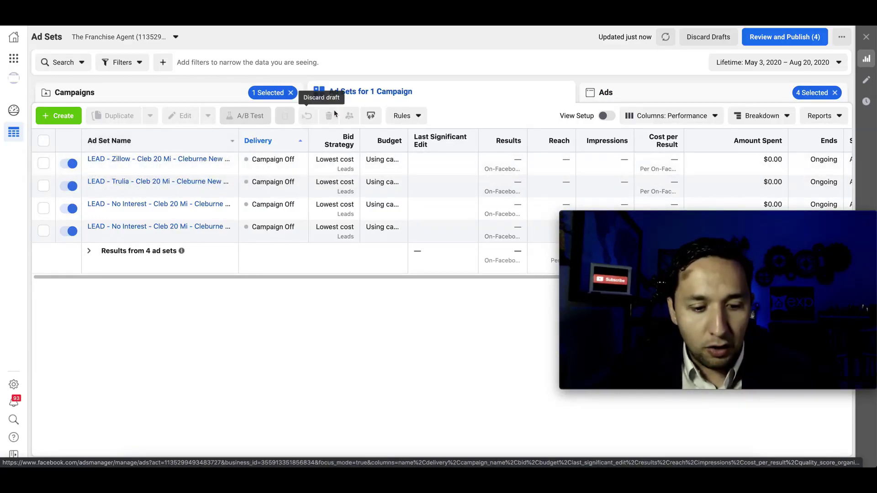
pyautogui.click(113, 99)
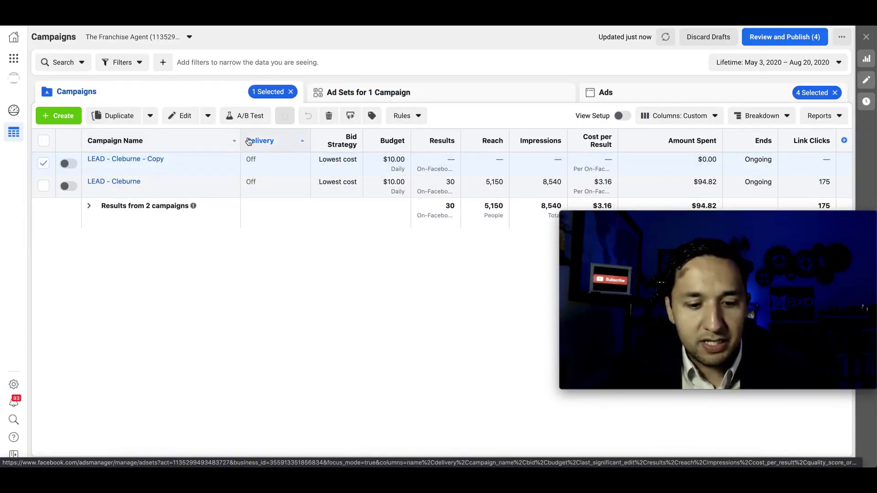
pyautogui.click(399, 94)
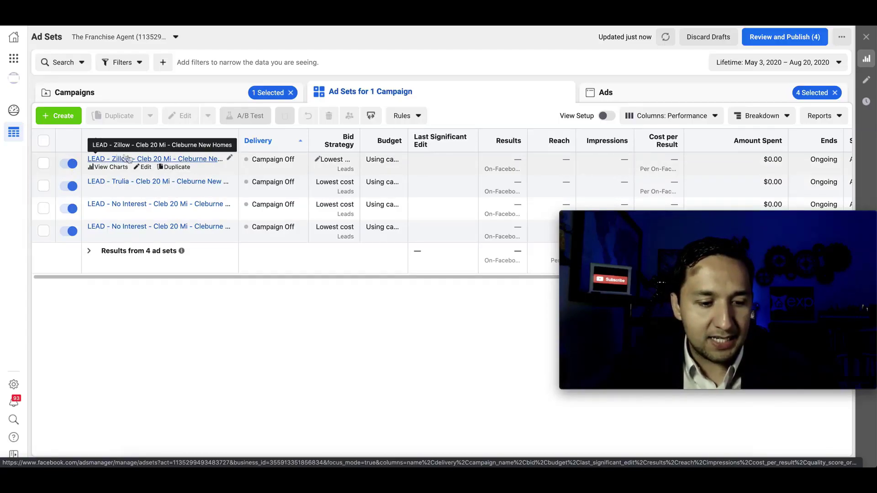
pyautogui.click(176, 167)
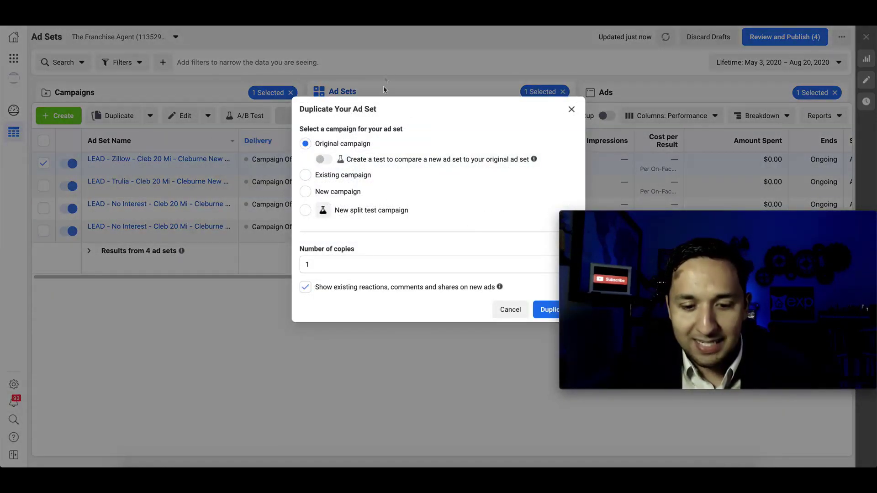
# Create one copy of the Zillow ad set and review its settings
pyautogui.click(543, 315)
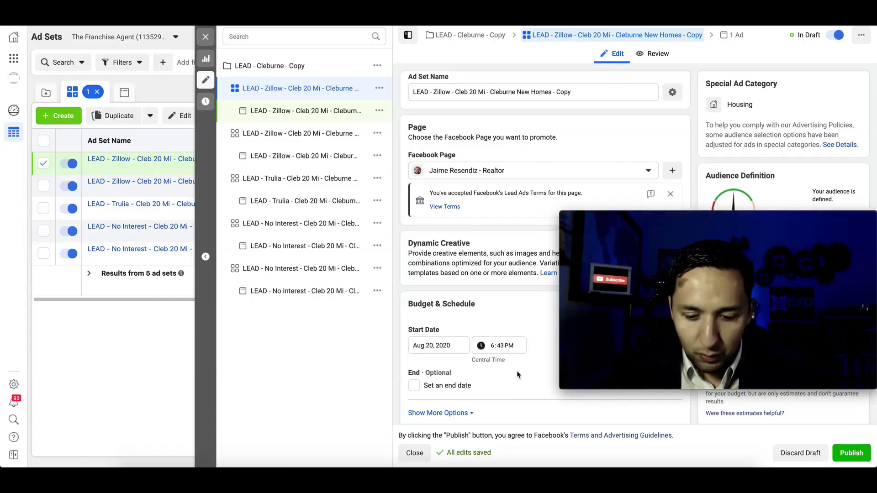
pyautogui.scroll(-4, 517, 371)
pyautogui.scroll(-6, 516, 371)
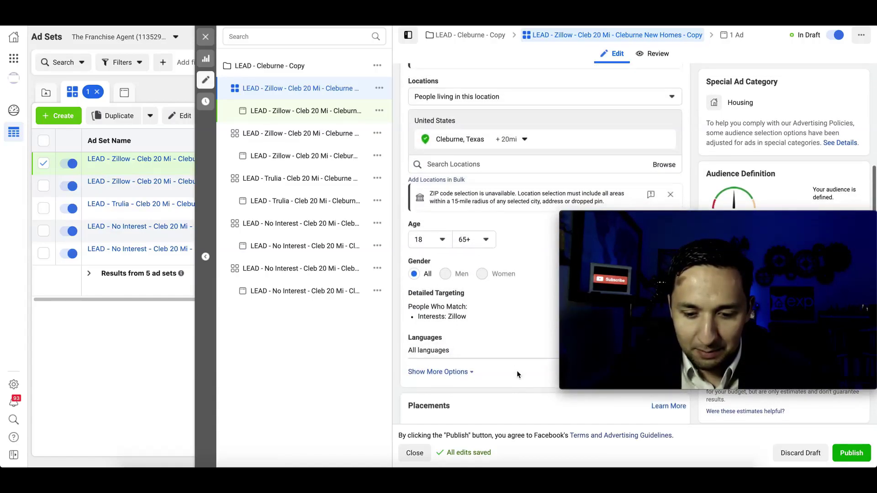
pyautogui.scroll(3, 516, 371)
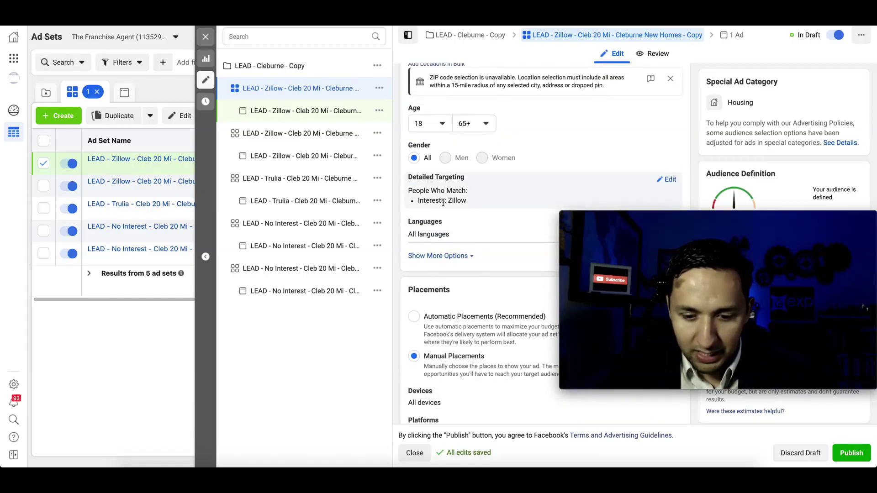
# Replace Zillow with Homes.com in the copy's detailed targeting interests
pyautogui.click(670, 181)
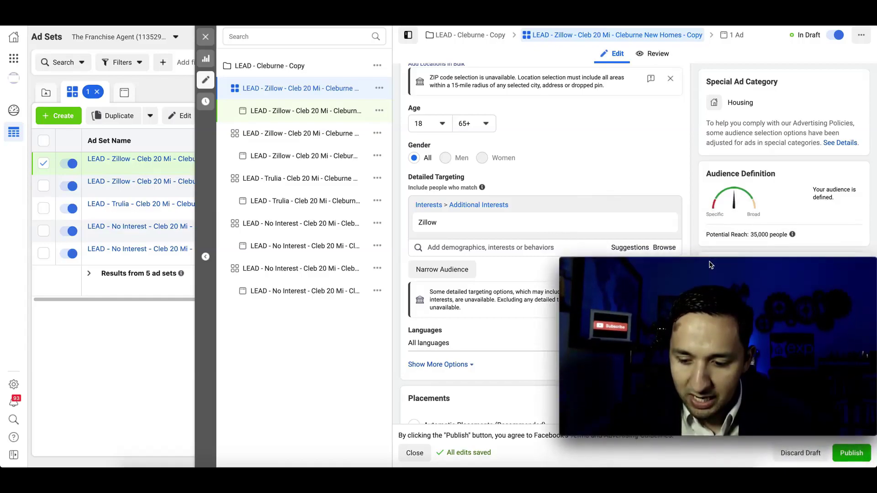
pyautogui.scroll(-1, 539, 231)
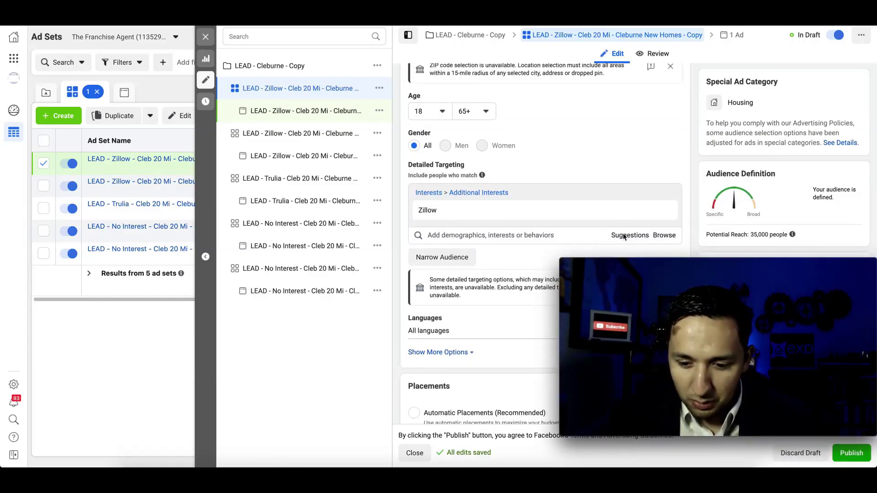
pyautogui.click(624, 237)
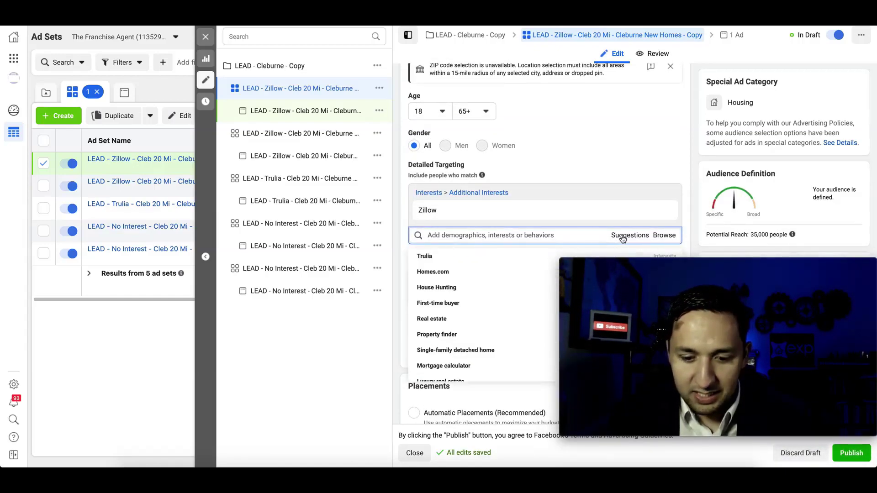
pyautogui.click(450, 279)
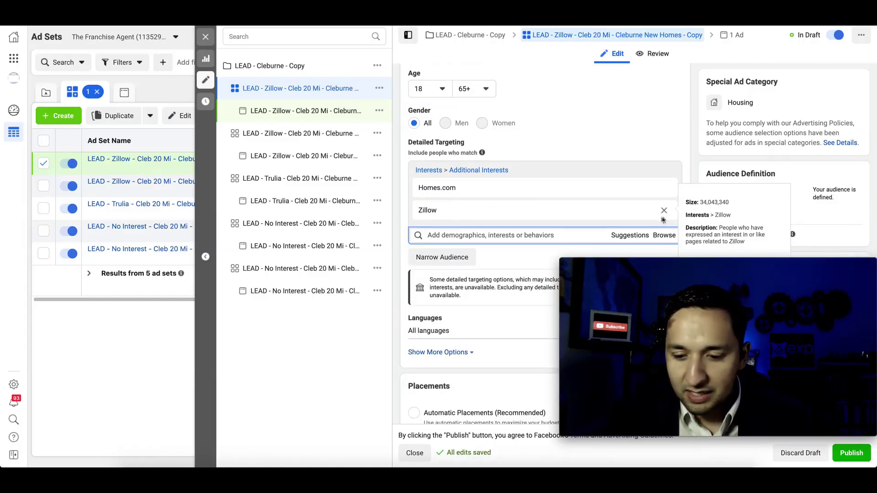
pyautogui.click(664, 212)
pyautogui.click(664, 211)
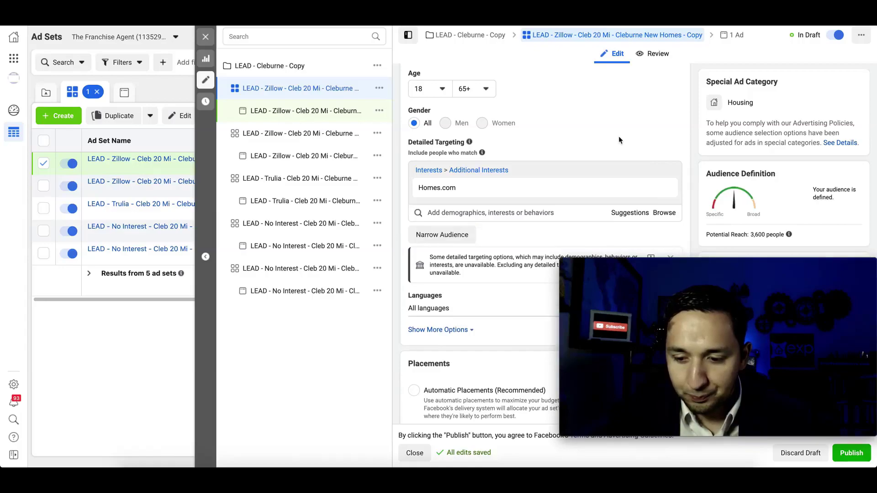
pyautogui.moveTo(456, 186)
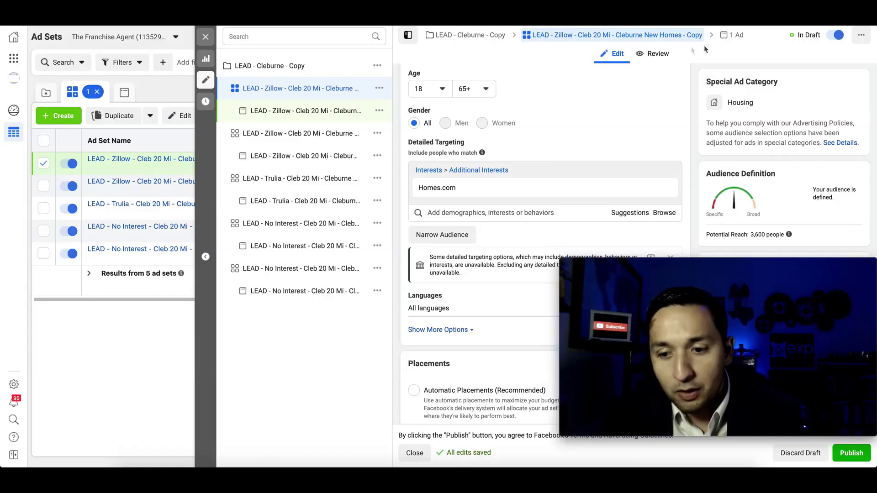
pyautogui.click(733, 35)
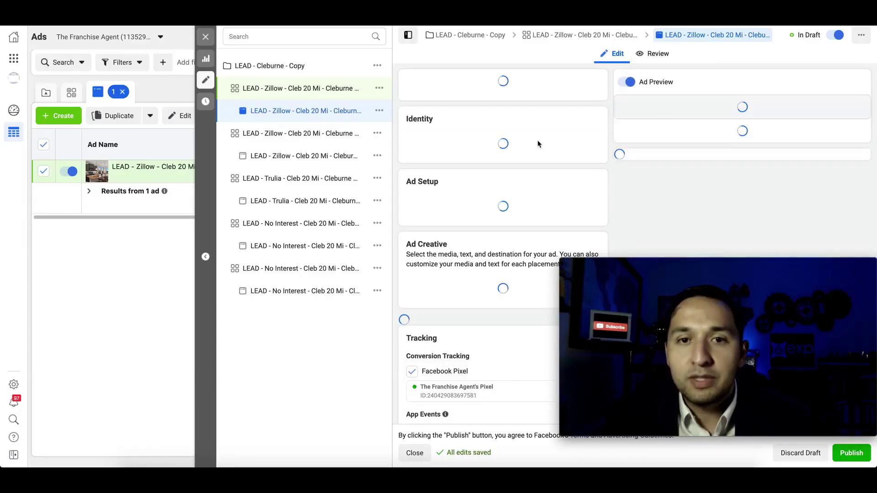
pyautogui.scroll(-4, 504, 281)
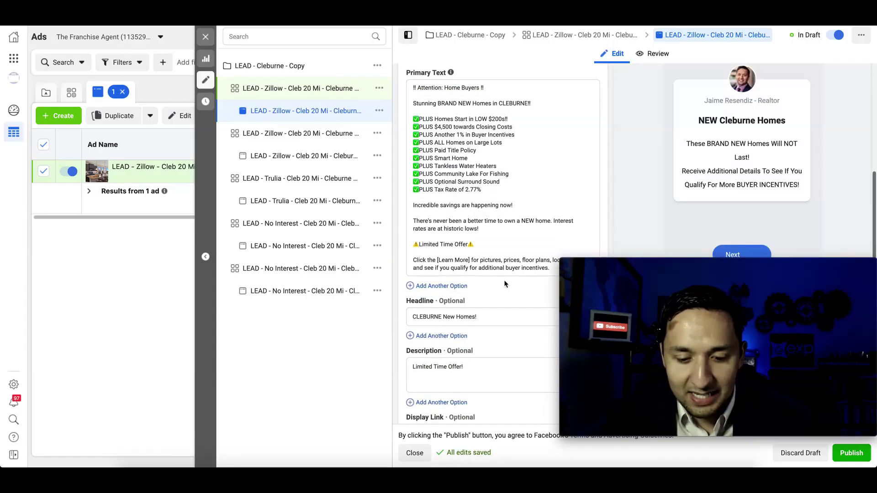
pyautogui.scroll(5, 504, 281)
pyautogui.scroll(1, 504, 280)
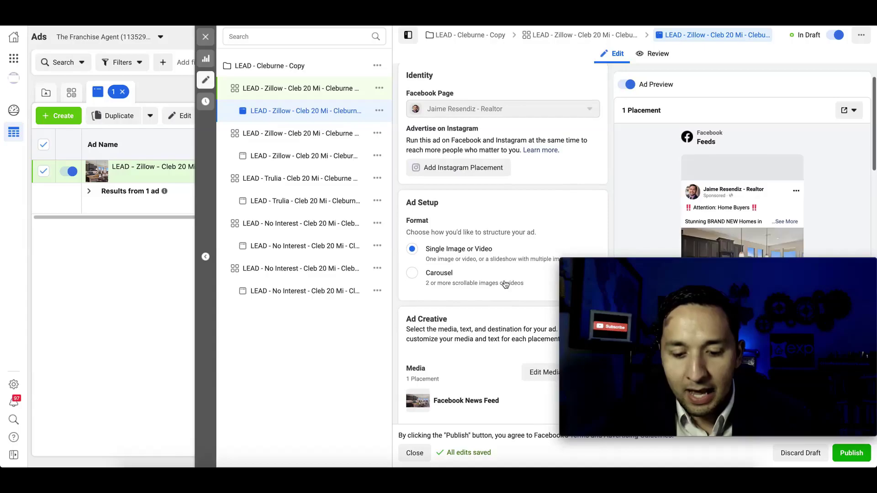
pyautogui.click(579, 35)
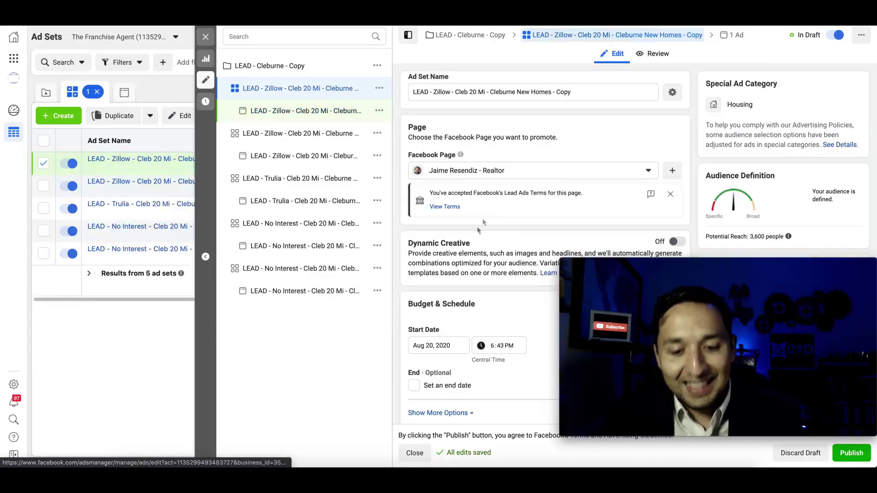
pyautogui.scroll(-5, 460, 315)
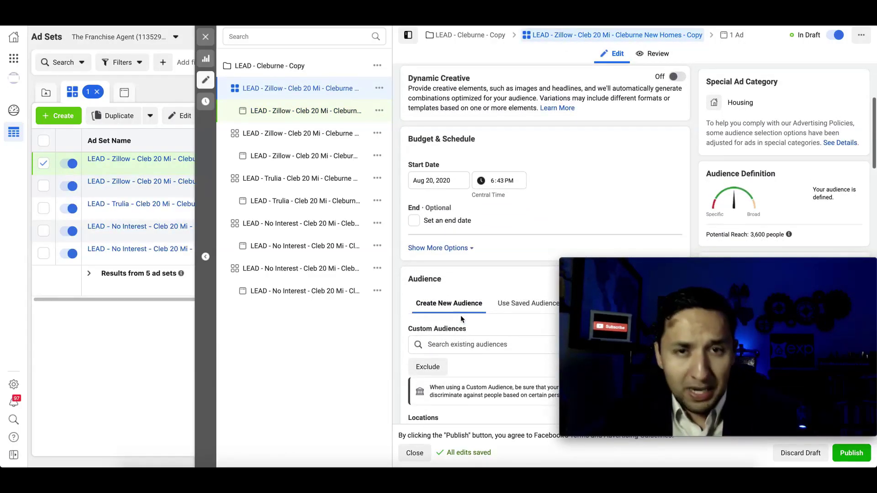
pyautogui.scroll(-3, 461, 315)
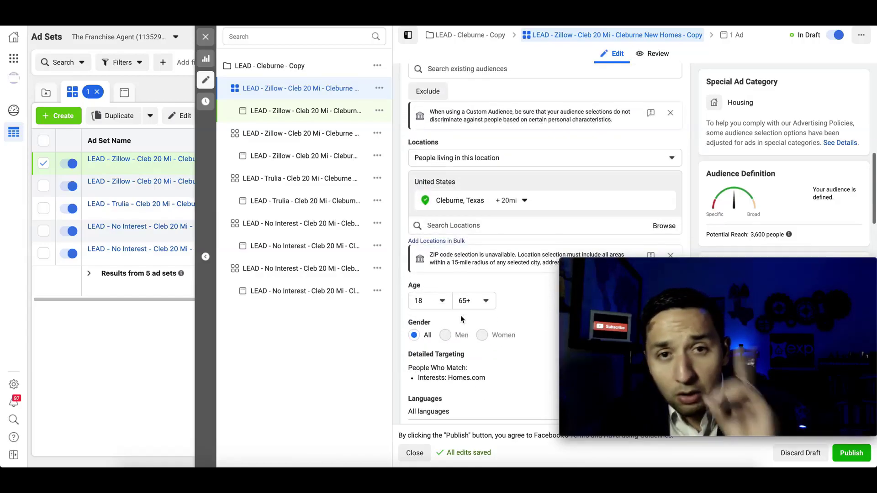
pyautogui.scroll(-1, 460, 319)
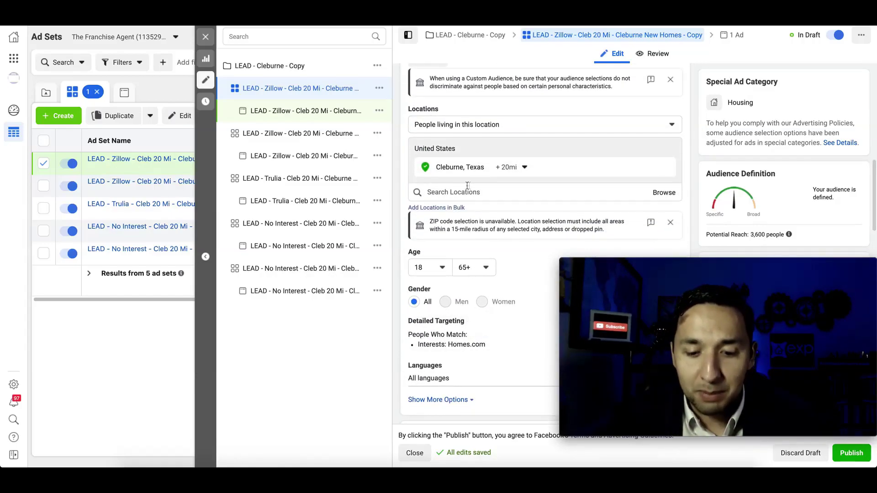
pyautogui.scroll(2, 487, 211)
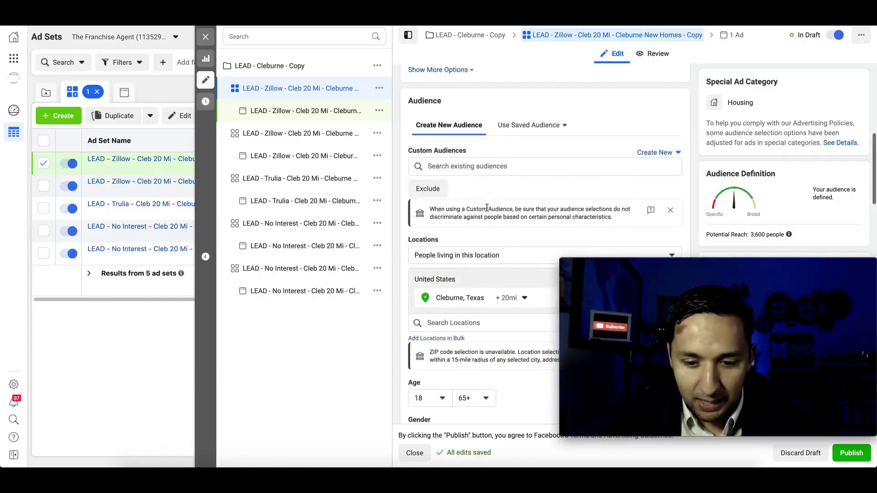
pyautogui.scroll(-4, 487, 211)
pyautogui.scroll(-8, 487, 210)
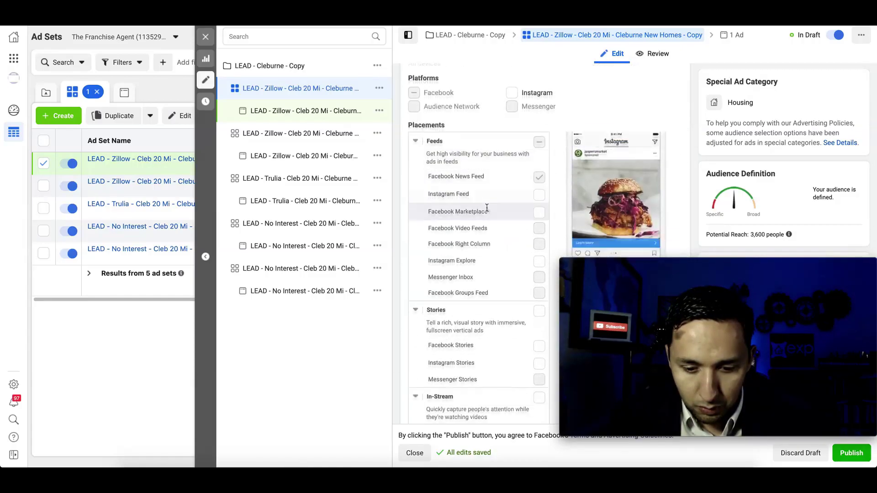
pyautogui.scroll(7, 487, 211)
pyautogui.scroll(-1, 487, 210)
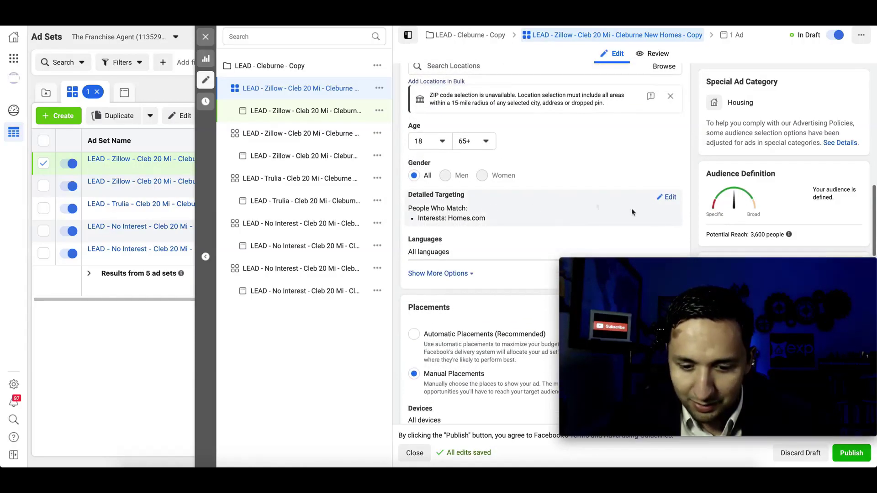
# Reopen the copied ad set's detailed targeting and check that only Homes.com is listed
pyautogui.click(670, 198)
pyautogui.scroll(-1, 617, 233)
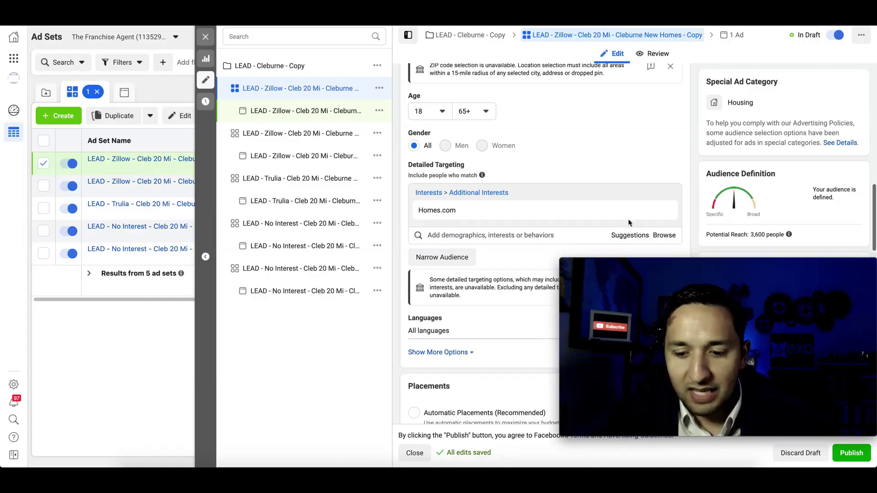
pyautogui.moveTo(492, 207)
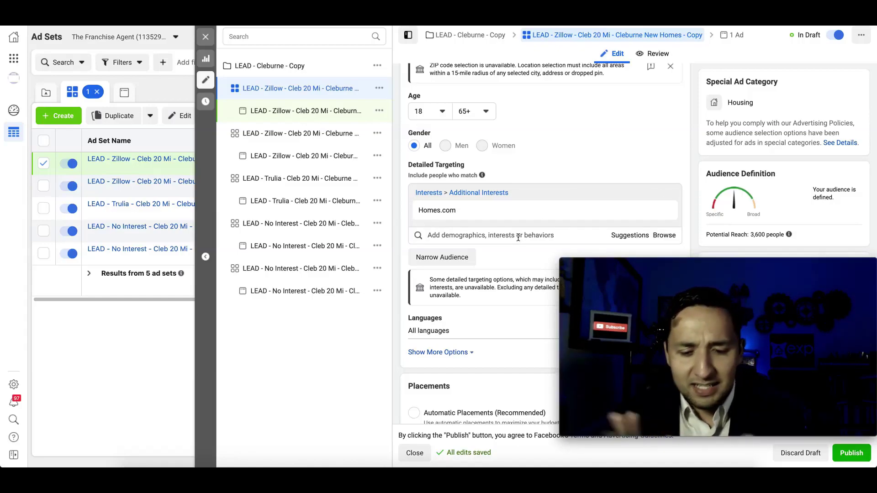
pyautogui.scroll(-5, 518, 238)
# Review the Manual Placements list, then open the ad LEAD - Zillow - Cleb 20 Mi - Cleburne New Homes
pyautogui.scroll(-3, 518, 241)
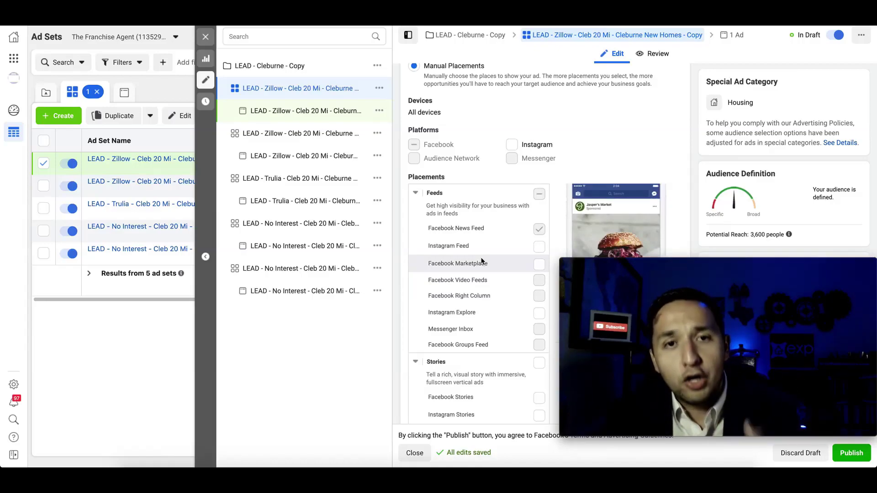
pyautogui.scroll(-1, 482, 261)
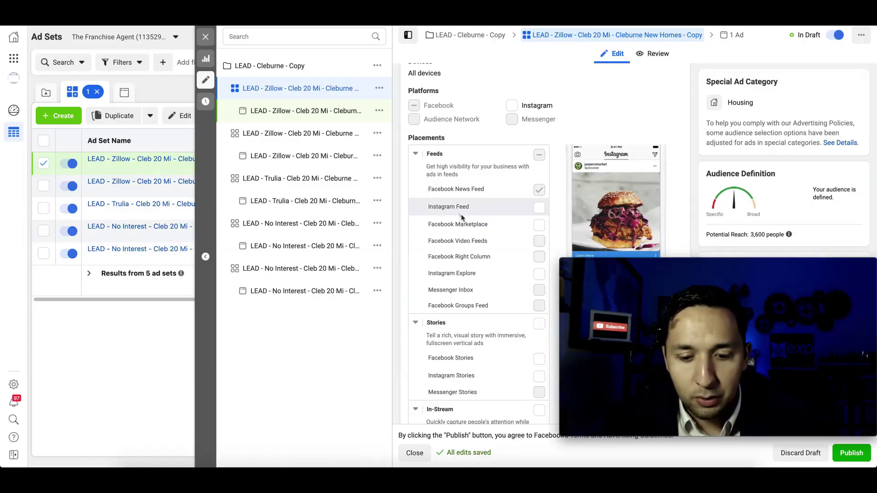
pyautogui.scroll(-3, 461, 218)
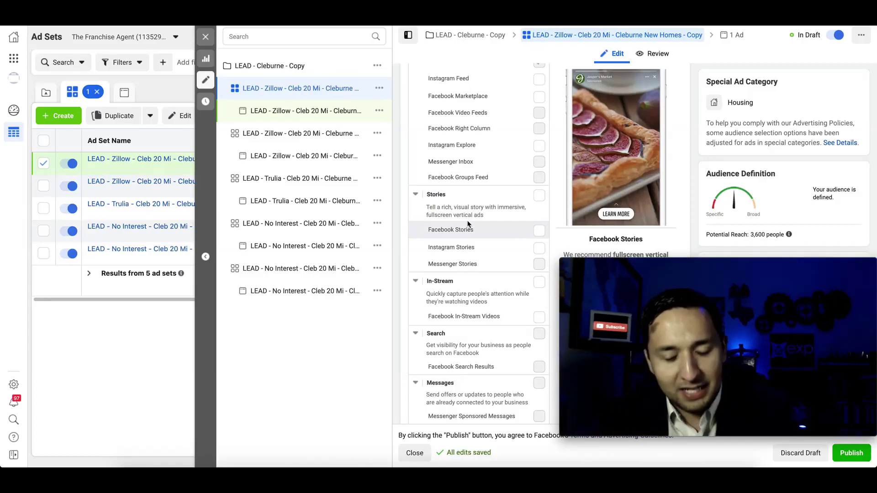
pyautogui.scroll(-2, 468, 224)
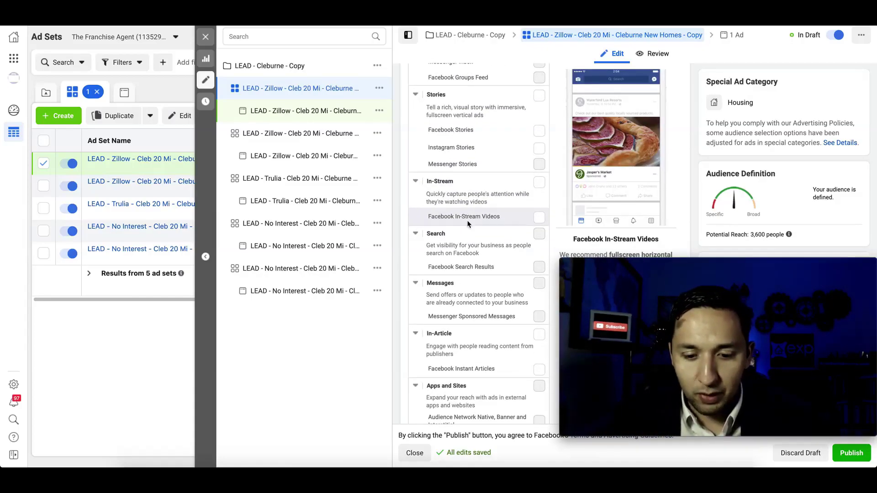
pyautogui.scroll(-3, 467, 223)
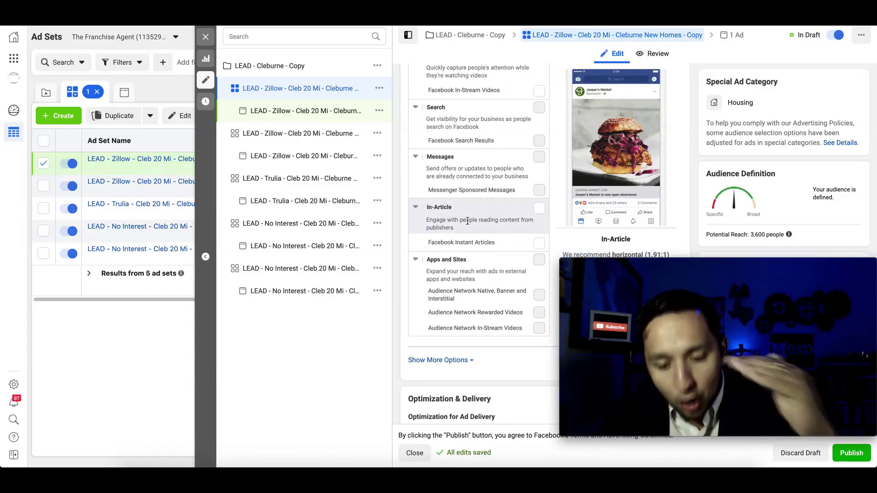
pyautogui.scroll(1, 468, 224)
pyautogui.scroll(7, 467, 224)
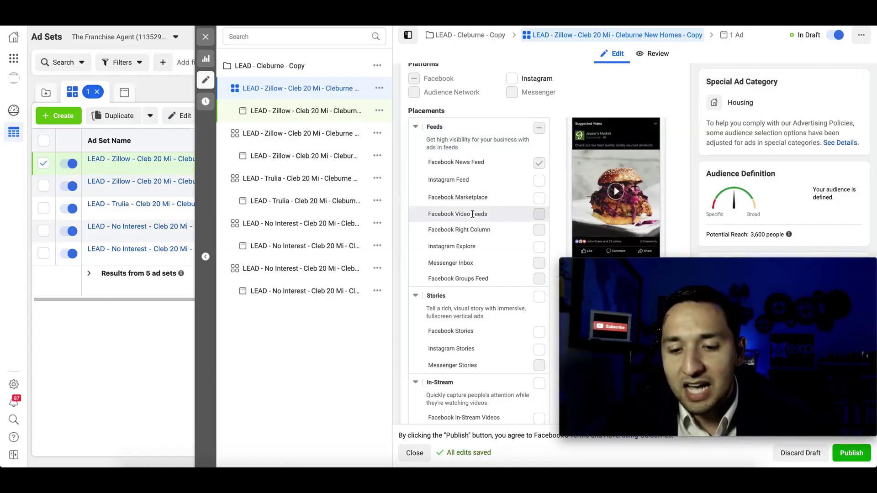
pyautogui.scroll(6, 473, 213)
pyautogui.scroll(3, 472, 218)
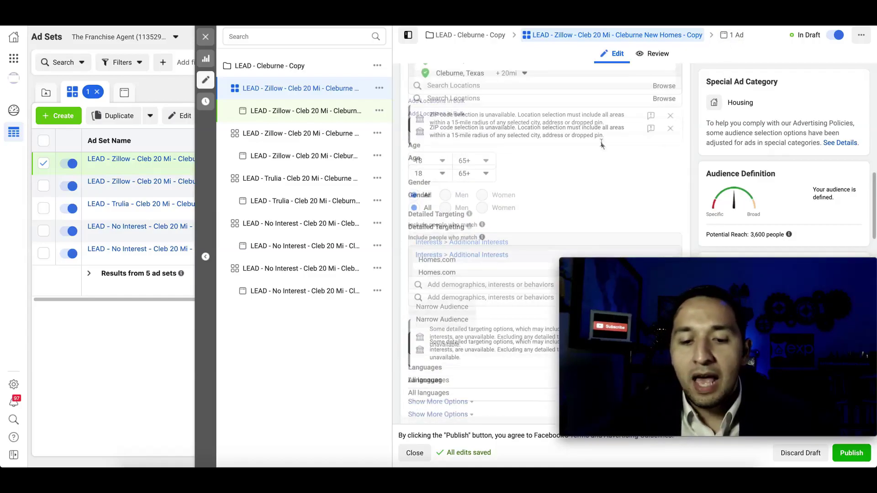
pyautogui.scroll(1, 424, 232)
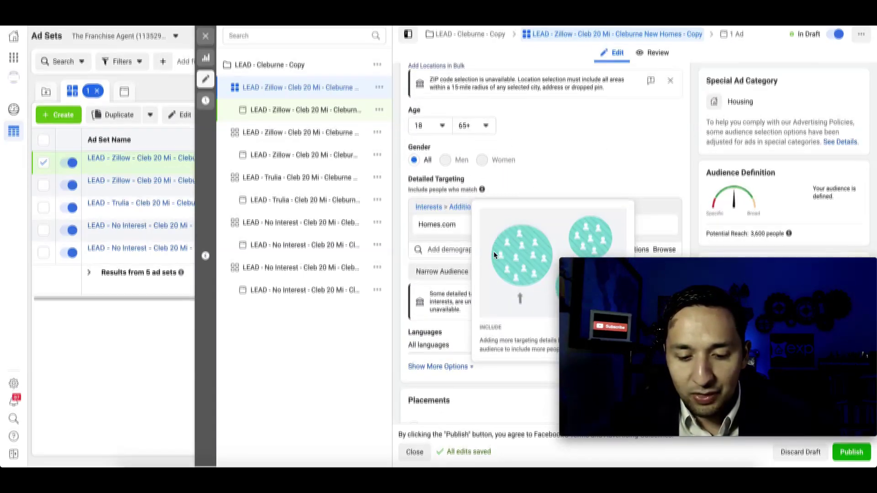
pyautogui.scroll(-5, 465, 407)
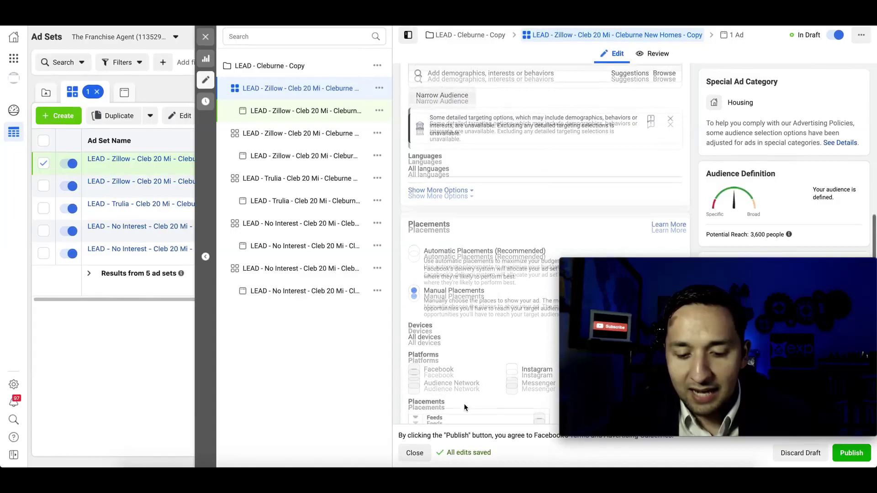
pyautogui.click(734, 36)
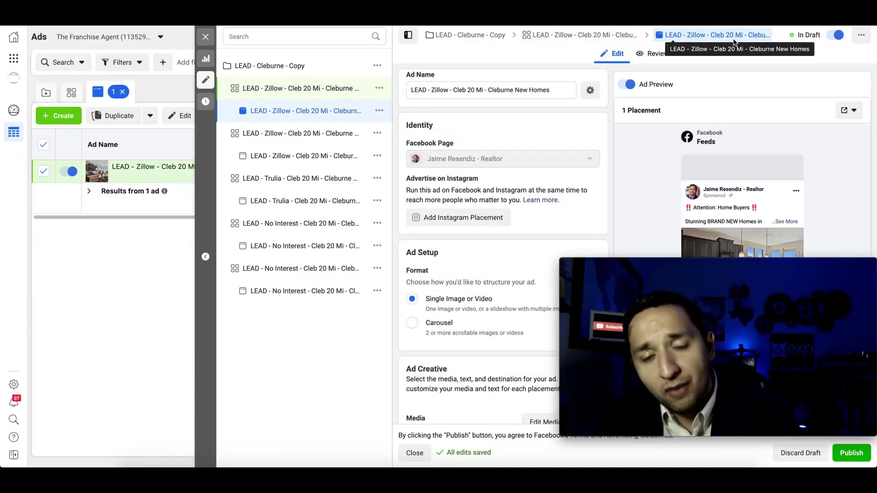
pyautogui.scroll(-2, 544, 133)
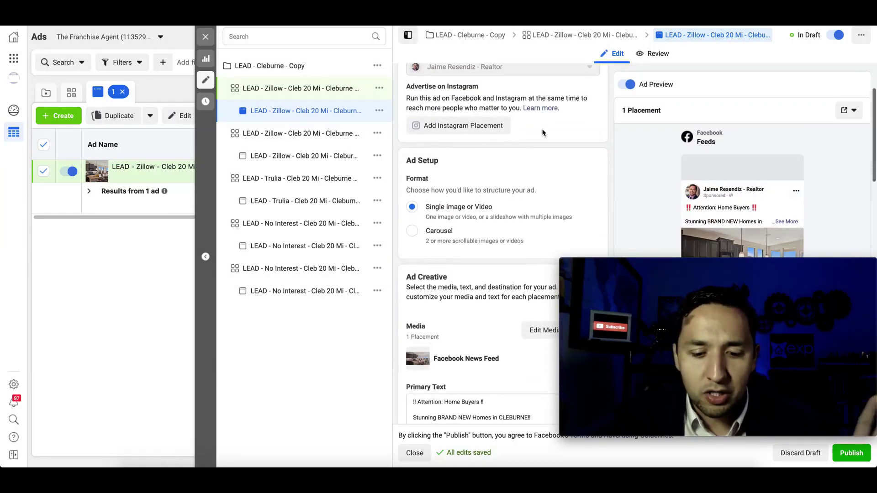